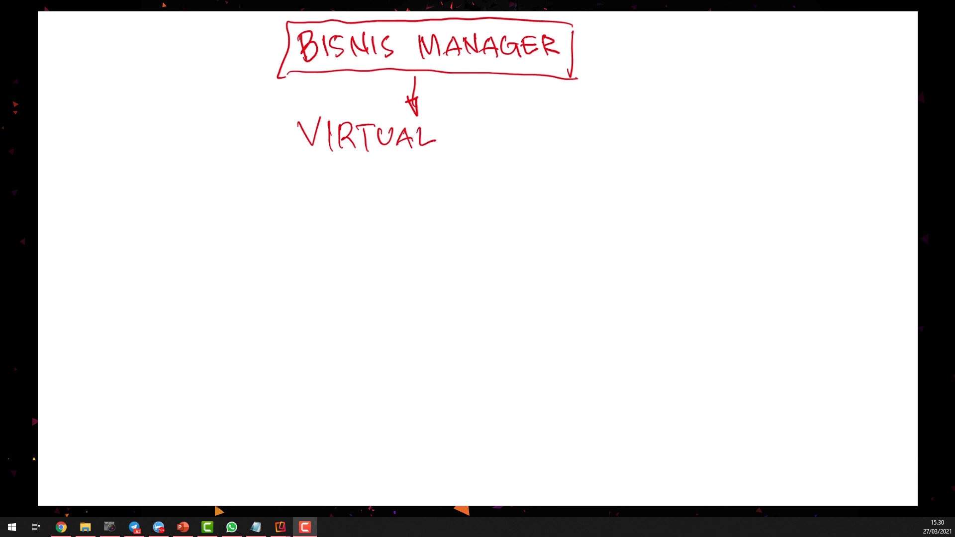
Step: Handwrite "OFFICE" after "VIRTUAL" and draw a box around the full "VIRTUAL OFFICE" label
mouse_move(498, 124)
mouse_down()
mouse_move(500, 148)
mouse_move(508, 123)
mouse_up()
drag(492, 136, 508, 132)
drag(518, 125, 518, 148)
drag(511, 127, 530, 122)
mouse_move(518, 137)
mouse_down()
mouse_move(531, 132)
mouse_move(539, 145)
mouse_up()
mouse_move(548, 126)
mouse_down()
mouse_move(554, 150)
mouse_move(568, 148)
mouse_up()
mouse_move(548, 128)
mouse_down()
mouse_move(571, 124)
mouse_move(593, 147)
mouse_up()
mouse_move(571, 140)
mouse_down()
mouse_move(592, 137)
mouse_move(594, 126)
mouse_up()
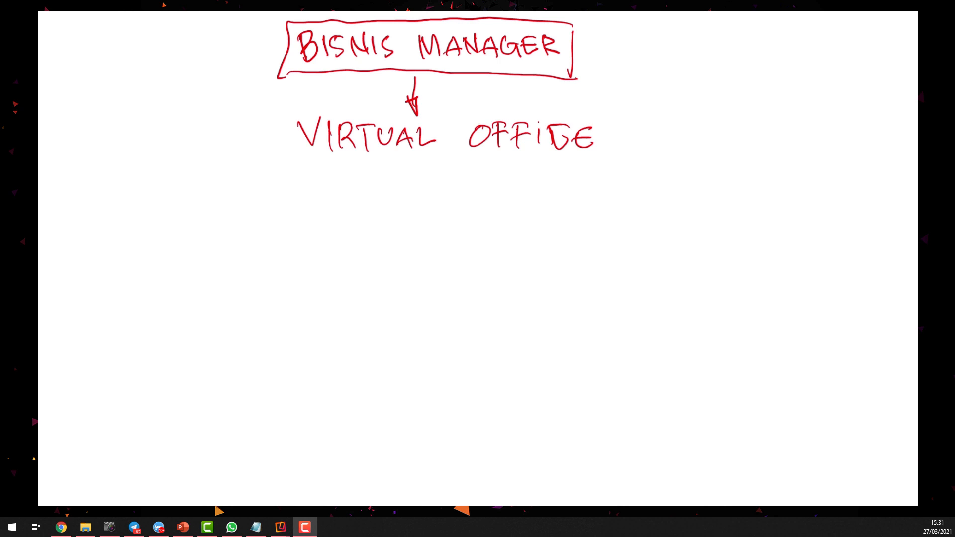
drag(626, 157, 271, 162)
mouse_move(272, 113)
mouse_down()
mouse_move(275, 175)
mouse_move(517, 114)
mouse_move(616, 164)
mouse_up()
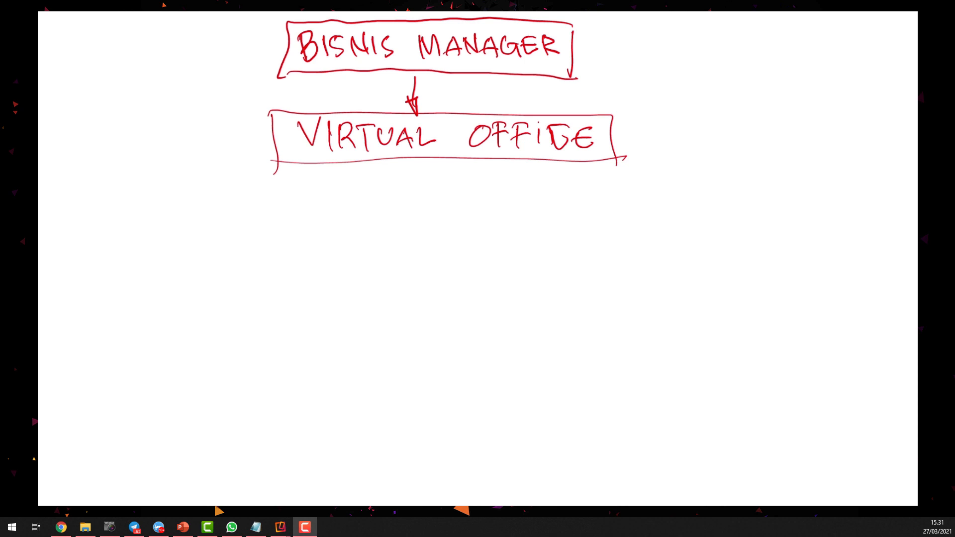
Step: Handwrite the bullet "- KARYAWAN / TIM" below the "VIRTUAL OFFICE" box
drag(296, 201, 360, 209)
drag(360, 191, 376, 207)
drag(374, 190, 393, 218)
mouse_move(402, 190)
mouse_down()
mouse_move(389, 204)
mouse_move(406, 211)
mouse_up()
mouse_move(394, 205)
mouse_down()
mouse_move(442, 193)
mouse_move(467, 214)
mouse_up()
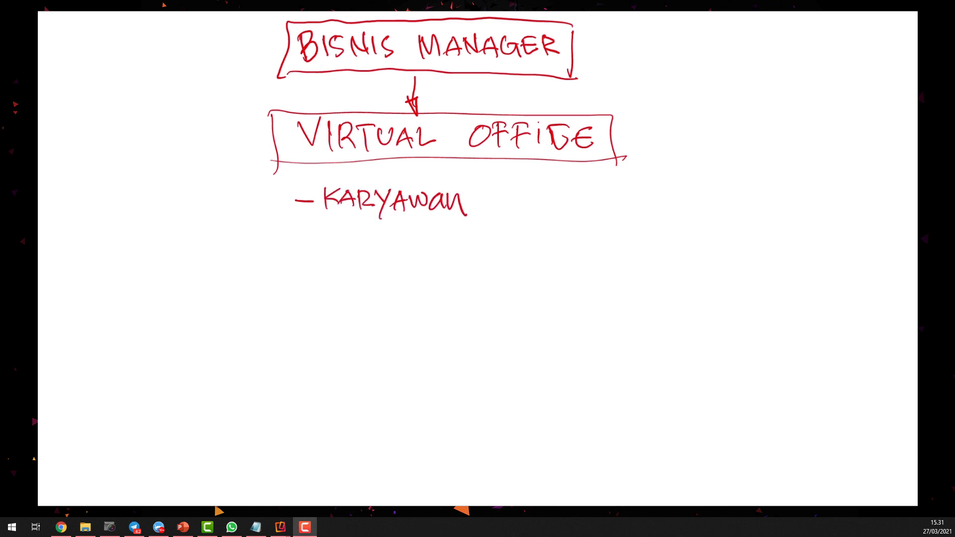
drag(497, 187, 474, 222)
drag(514, 197, 515, 222)
drag(506, 195, 527, 193)
drag(533, 200, 544, 216)
drag(544, 199, 560, 215)
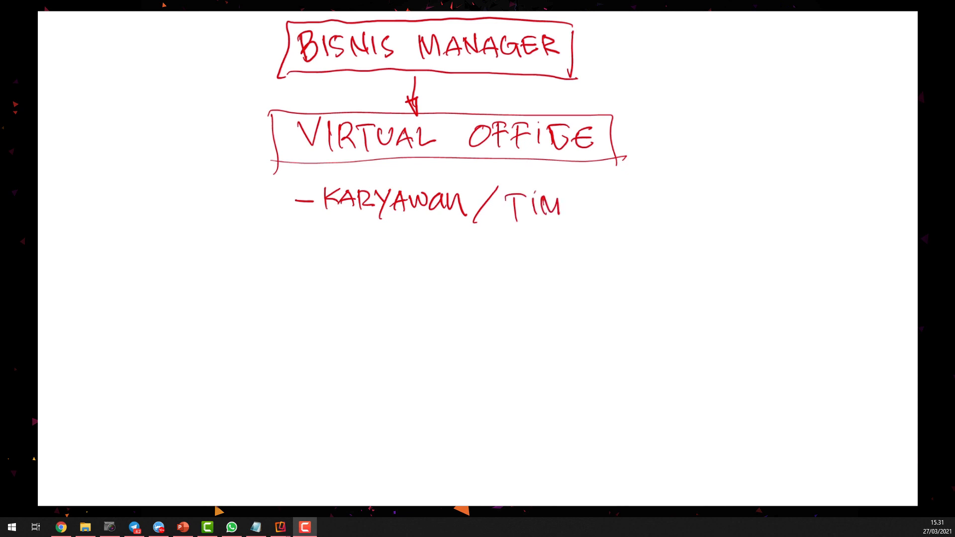
Step: Draw an arrow from "TIM" to the handwritten words "Delegasi PEKERJAAN" and circle those words
drag(579, 208, 610, 208)
mouse_move(597, 200)
mouse_down()
mouse_move(612, 208)
mouse_move(597, 214)
mouse_up()
drag(639, 185, 642, 216)
mouse_move(652, 205)
mouse_down()
mouse_move(665, 202)
mouse_move(671, 218)
mouse_up()
mouse_move(675, 183)
mouse_down()
mouse_move(678, 221)
mouse_move(691, 215)
mouse_up()
drag(699, 198, 691, 226)
mouse_move(714, 202)
mouse_down()
mouse_move(709, 213)
mouse_move(720, 214)
mouse_up()
mouse_move(728, 200)
mouse_down()
mouse_move(725, 214)
mouse_move(741, 215)
mouse_up()
drag(768, 184, 769, 226)
mouse_move(764, 193)
mouse_down()
mouse_move(774, 196)
mouse_move(768, 211)
mouse_up()
drag(787, 203, 790, 214)
drag(797, 201, 795, 216)
mouse_move(806, 201)
mouse_down()
mouse_move(809, 216)
mouse_move(828, 219)
mouse_up()
mouse_move(826, 203)
mouse_down()
mouse_move(836, 233)
mouse_move(871, 221)
mouse_up()
mouse_move(853, 215)
mouse_down()
mouse_move(889, 223)
mouse_move(907, 202)
mouse_up()
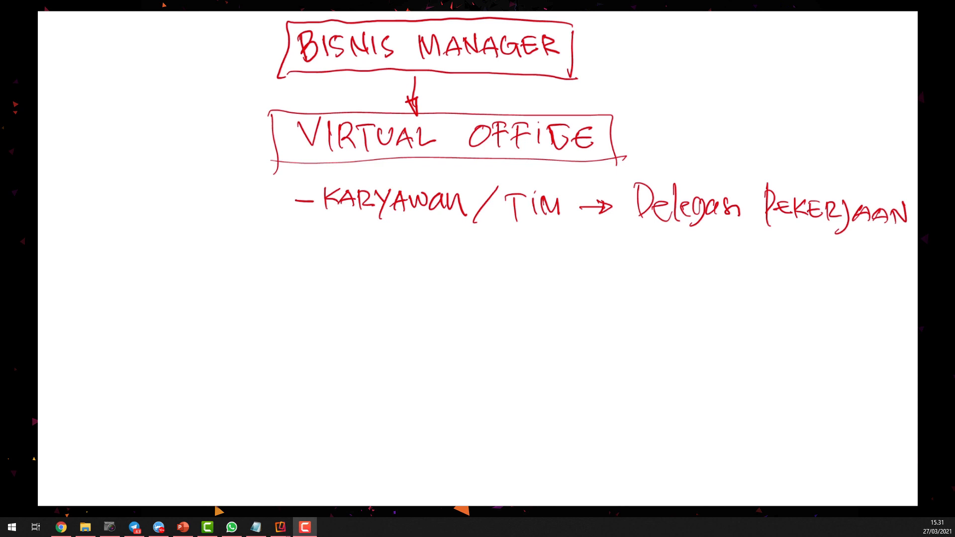
mouse_move(621, 185)
mouse_down()
mouse_move(893, 149)
mouse_move(644, 160)
mouse_up()
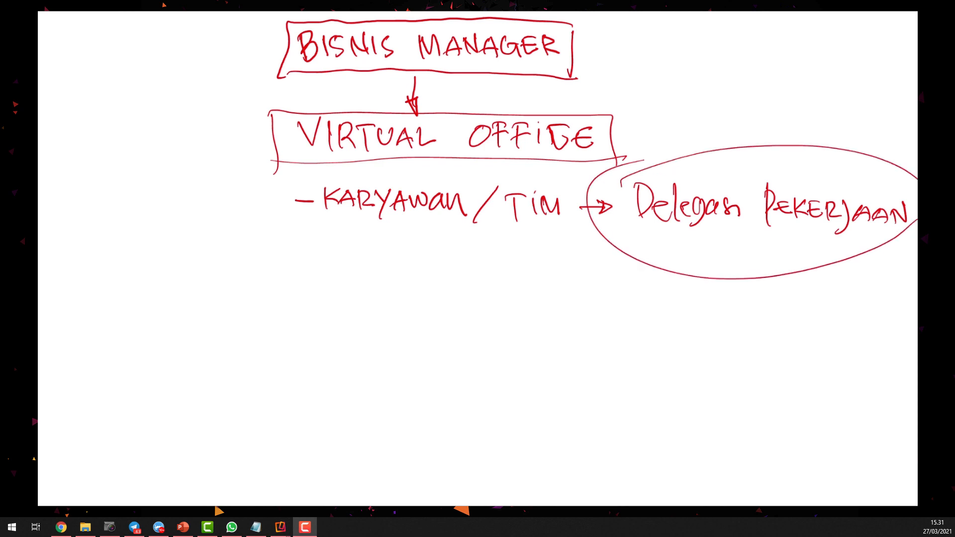
Step: Handwrite the bullet "- Bikin Iklan" below the circled "Delegasi PEKERJAAN"
drag(624, 313, 644, 314)
mouse_move(656, 300)
mouse_down()
mouse_move(657, 320)
mouse_move(680, 321)
mouse_up()
mouse_move(685, 305)
mouse_down()
mouse_move(686, 319)
mouse_move(698, 318)
mouse_up()
drag(703, 308, 729, 317)
drag(705, 302, 747, 317)
mouse_move(759, 295)
mouse_down()
mouse_move(757, 318)
mouse_move(772, 302)
mouse_move(775, 317)
mouse_up()
drag(775, 295, 791, 316)
drag(796, 304, 803, 317)
drag(807, 303, 821, 318)
Step: Handwrite the bullet "- Kelola Keuangan" below "Bikin Iklan"
drag(619, 352, 659, 369)
drag(676, 336, 678, 359)
mouse_move(676, 354)
mouse_down()
mouse_move(703, 362)
mouse_move(710, 349)
mouse_move(720, 362)
mouse_up()
click(725, 351)
mouse_move(738, 346)
mouse_down()
mouse_move(726, 358)
mouse_move(740, 359)
mouse_up()
drag(764, 333, 763, 362)
mouse_move(777, 335)
mouse_down()
mouse_move(777, 356)
mouse_move(840, 356)
mouse_up()
drag(853, 342, 845, 372)
drag(860, 343, 873, 357)
mouse_move(877, 357)
mouse_down()
mouse_move(887, 342)
mouse_move(893, 358)
mouse_up()
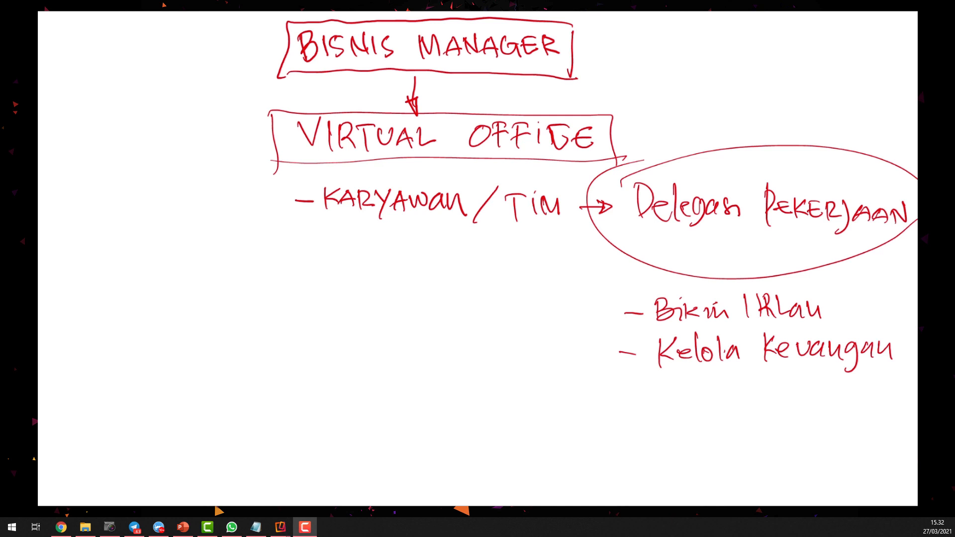
Step: Handwrite a third bullet item in the list below "Kelola Keuangan"
mouse_move(618, 404)
mouse_down()
mouse_move(661, 393)
mouse_move(662, 419)
mouse_up()
drag(654, 382, 685, 414)
mouse_move(698, 394)
mouse_down()
mouse_move(703, 414)
mouse_move(714, 397)
mouse_up()
mouse_move(717, 401)
mouse_down()
mouse_move(738, 407)
mouse_move(737, 416)
mouse_up()
drag(777, 389, 775, 413)
mouse_move(763, 392)
mouse_down()
mouse_move(788, 386)
mouse_move(788, 400)
mouse_up()
drag(792, 401, 810, 411)
drag(826, 392, 829, 422)
mouse_move(827, 398)
mouse_down()
mouse_move(864, 409)
mouse_move(856, 420)
mouse_move(900, 410)
mouse_up()
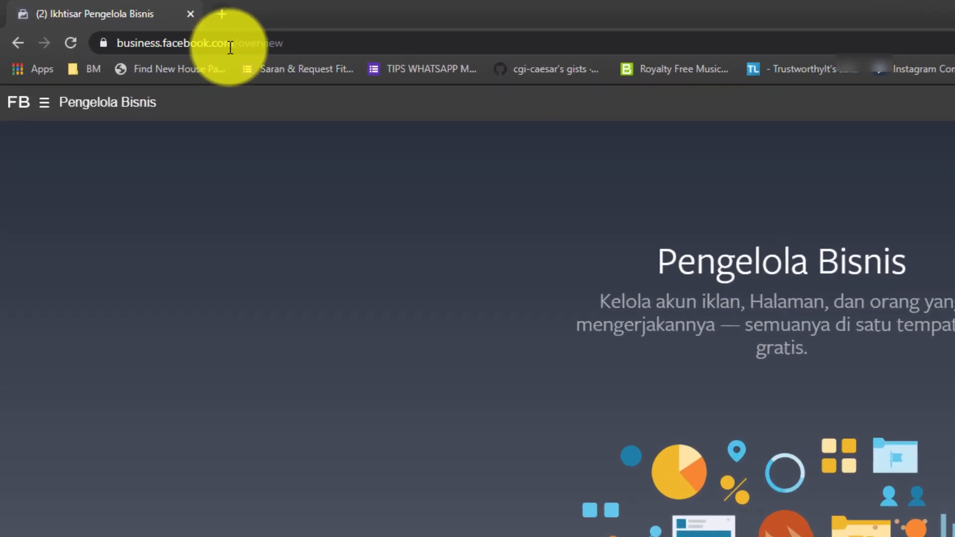
Step: Examine the Pengelola Bisnis overview page at business.facebook.com/overview, from its address and heading down to the Pertanyaan Umum section
click(186, 28)
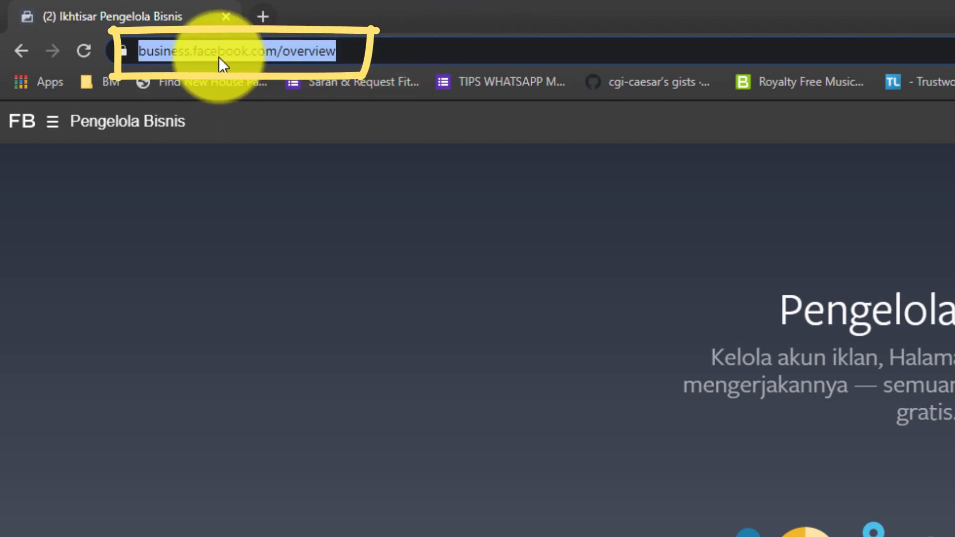
click(365, 49)
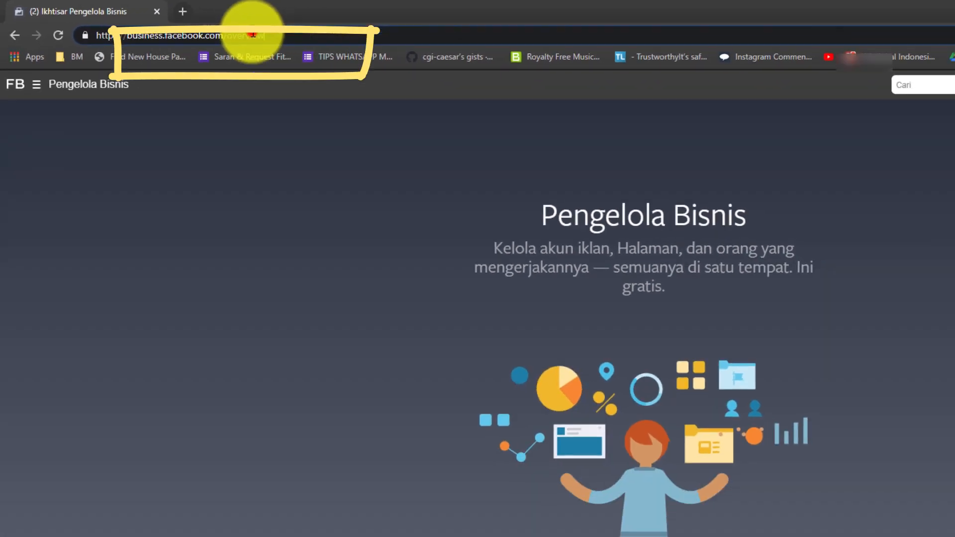
drag(323, 35, 94, 26)
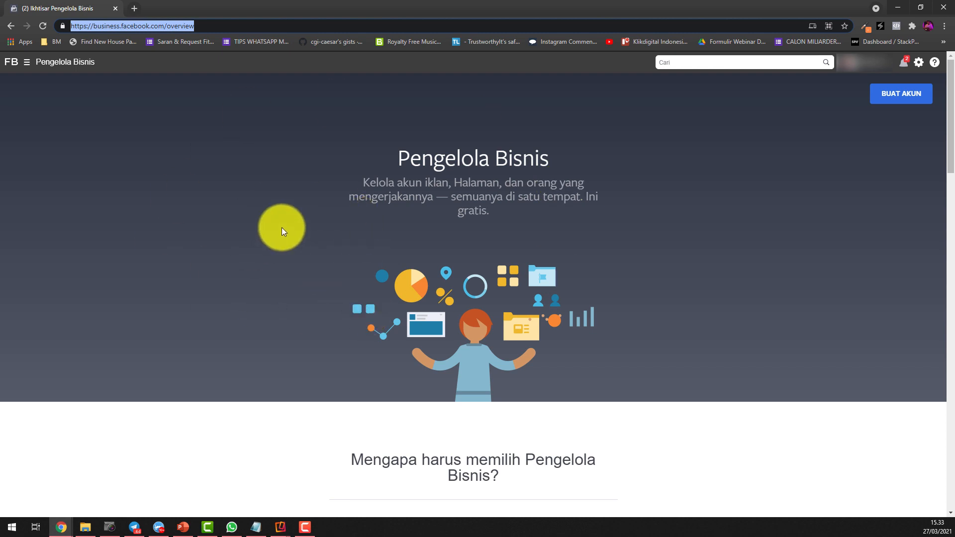
click(240, 183)
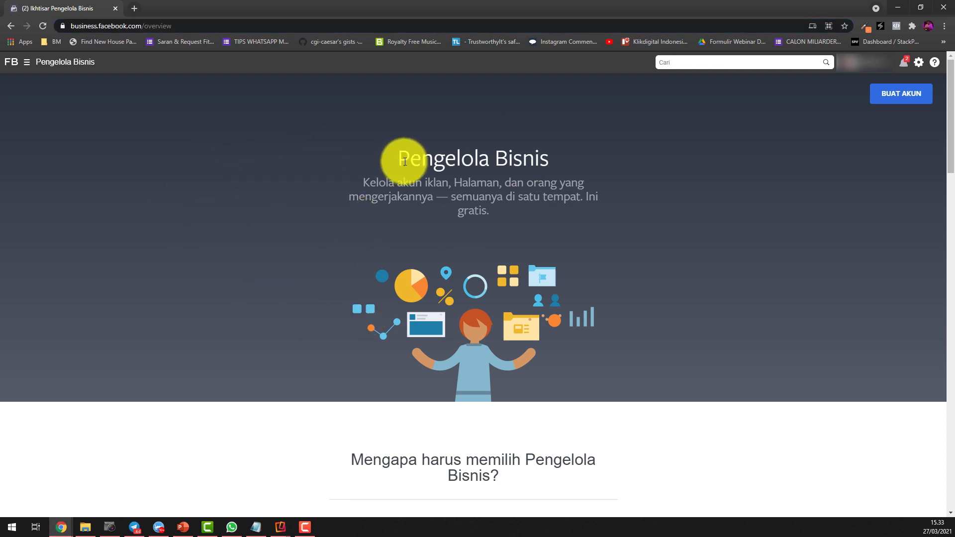
drag(550, 158, 434, 156)
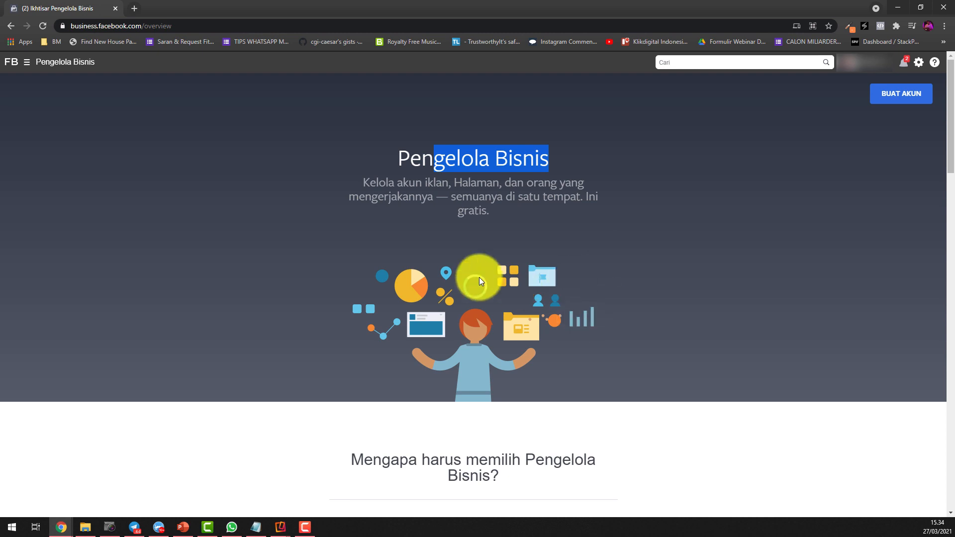
click(395, 157)
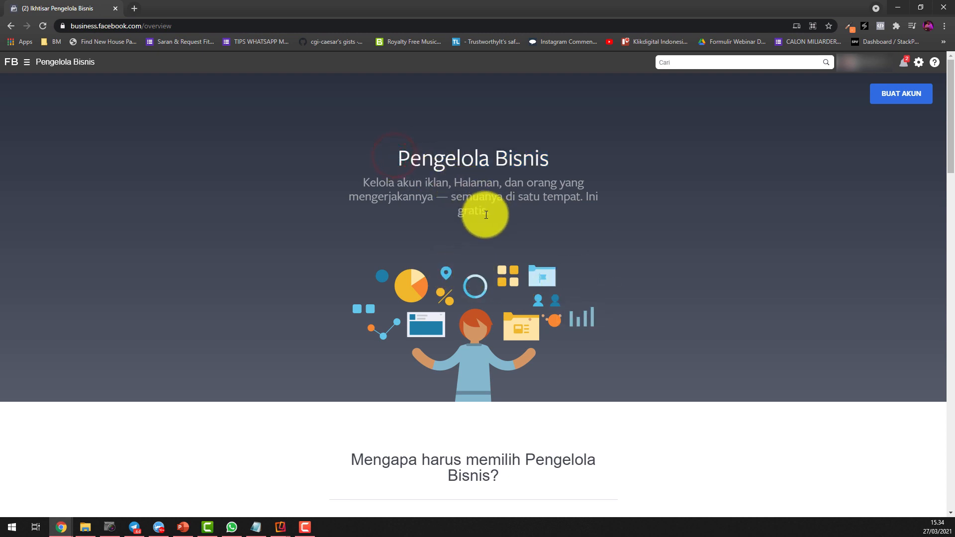
scroll(486, 215, down, 8)
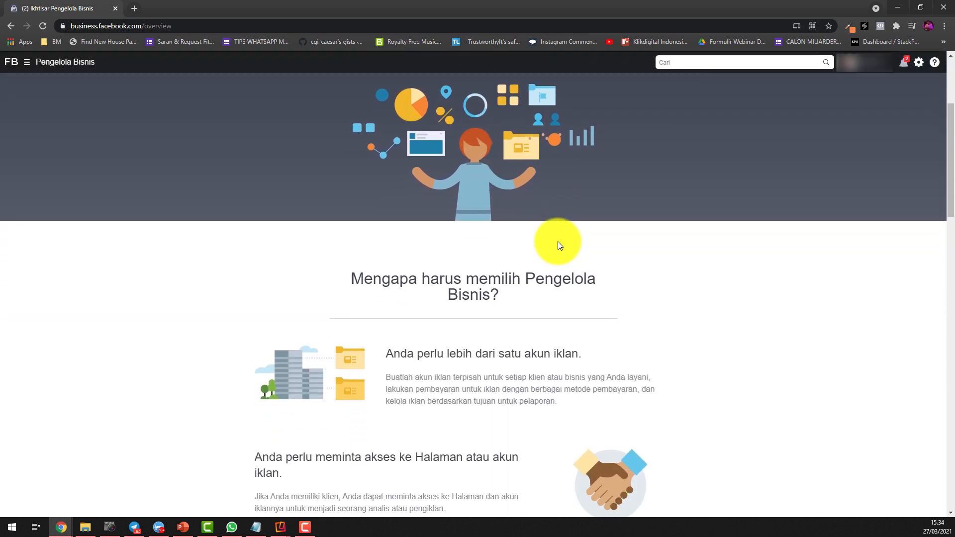
scroll(491, 275, down, 12)
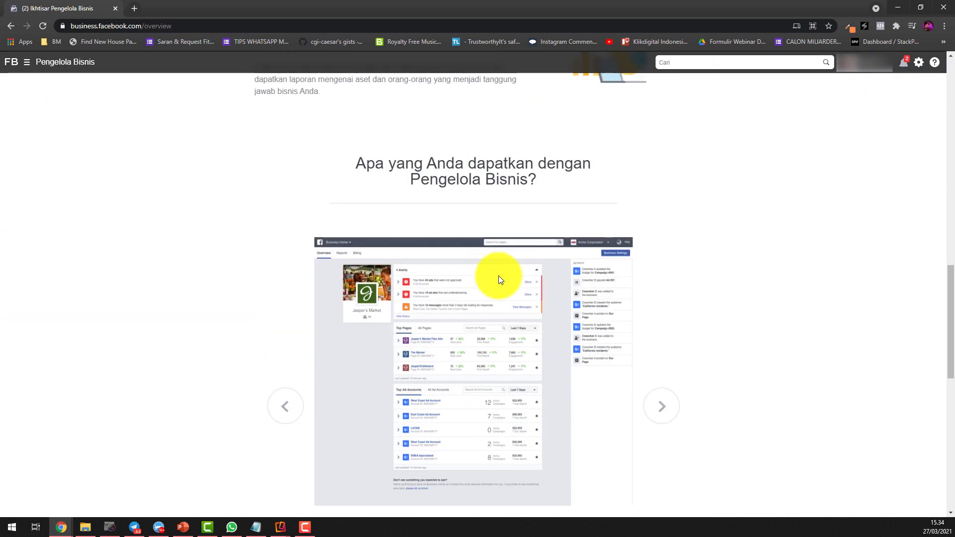
scroll(637, 305, down, 3)
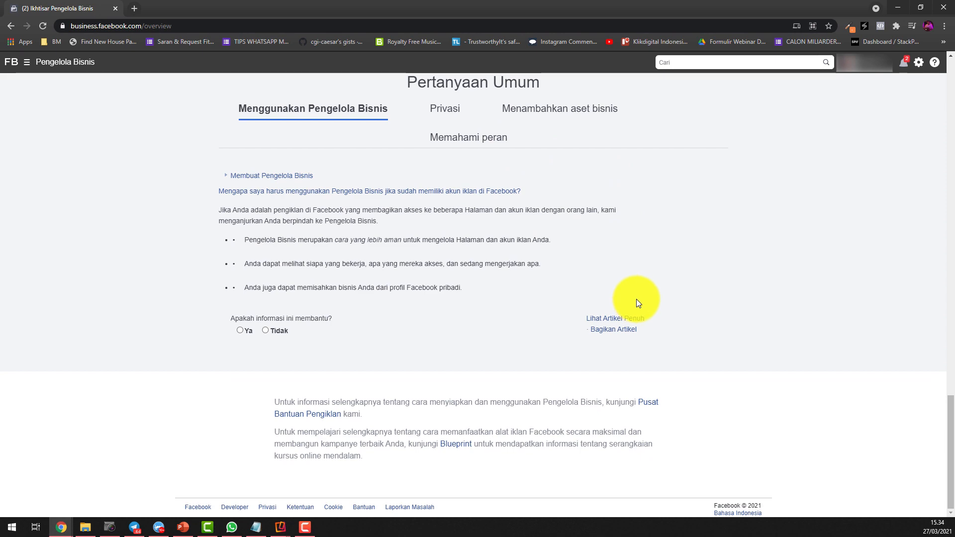
scroll(637, 303, up, 18)
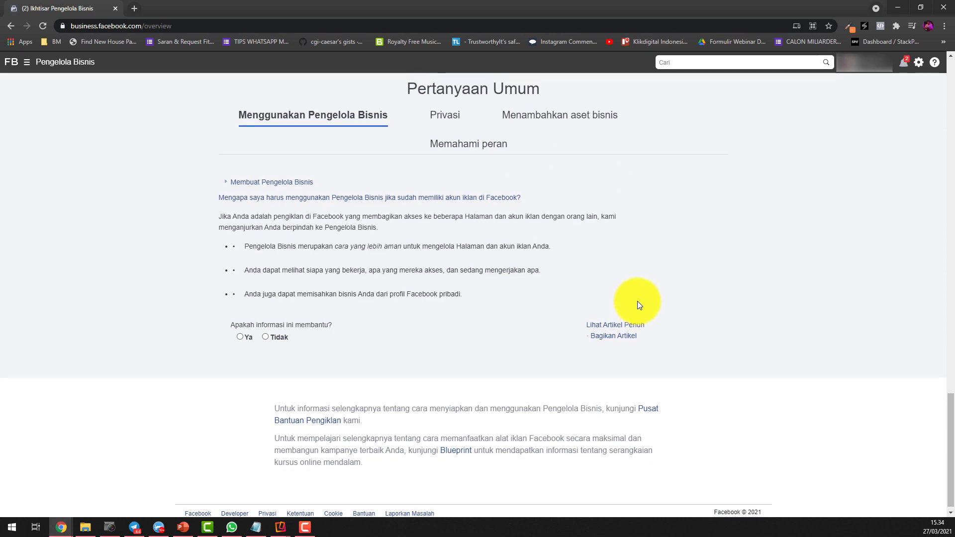
scroll(641, 306, up, 8)
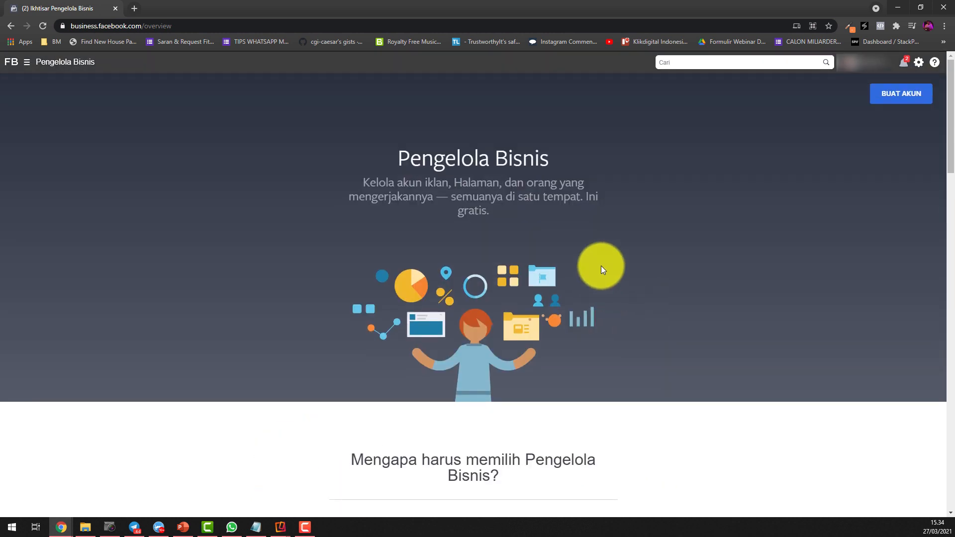
Step: Start creating a Pengelola Bisnis account and set the business and account name to "Minuman Kekinian"
click(902, 102)
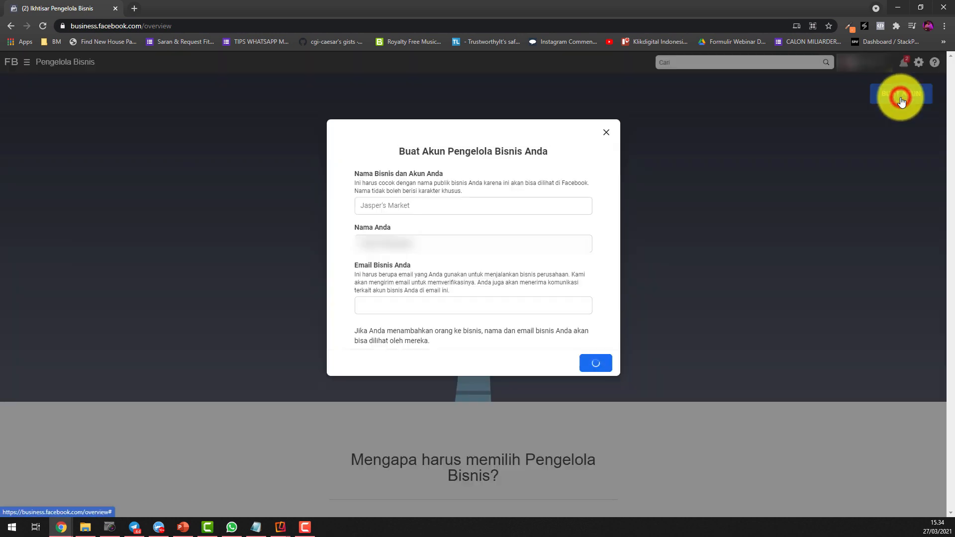
click(425, 211)
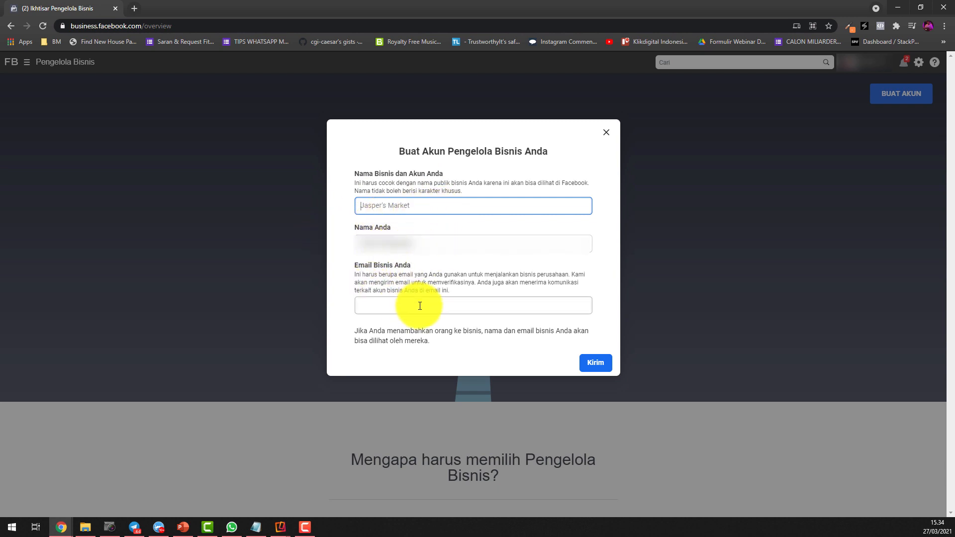
click(430, 207)
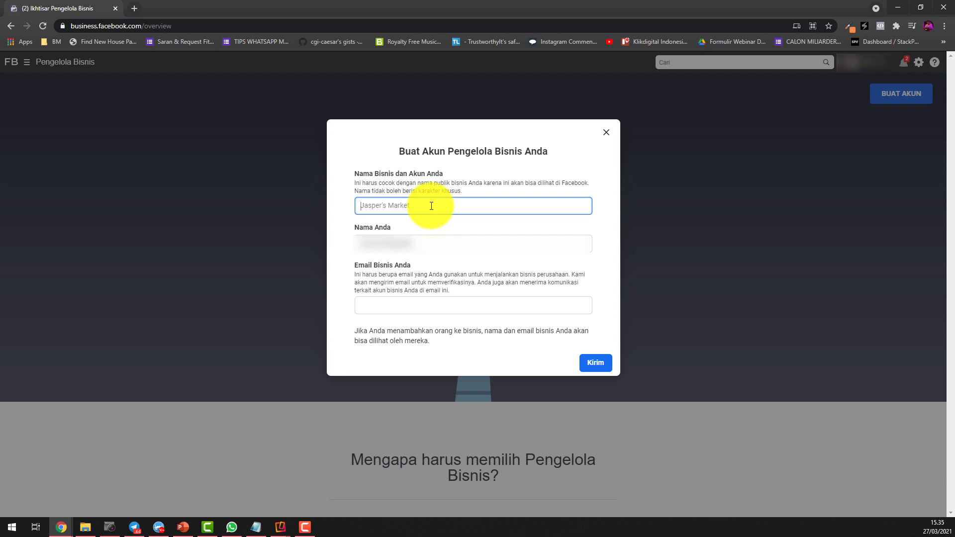
text(Minuman Kekinian)
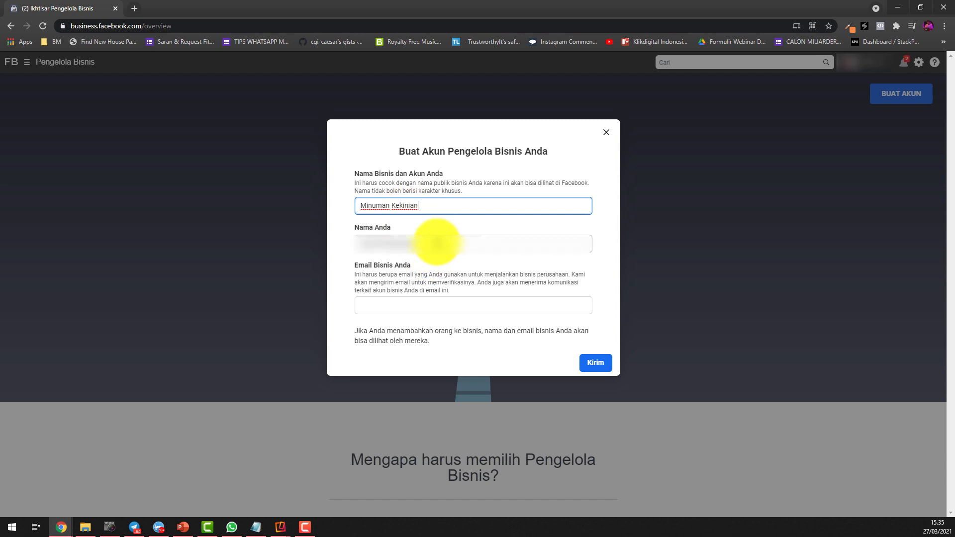
Step: Fill in the business email address and submit the account creation form
click(437, 243)
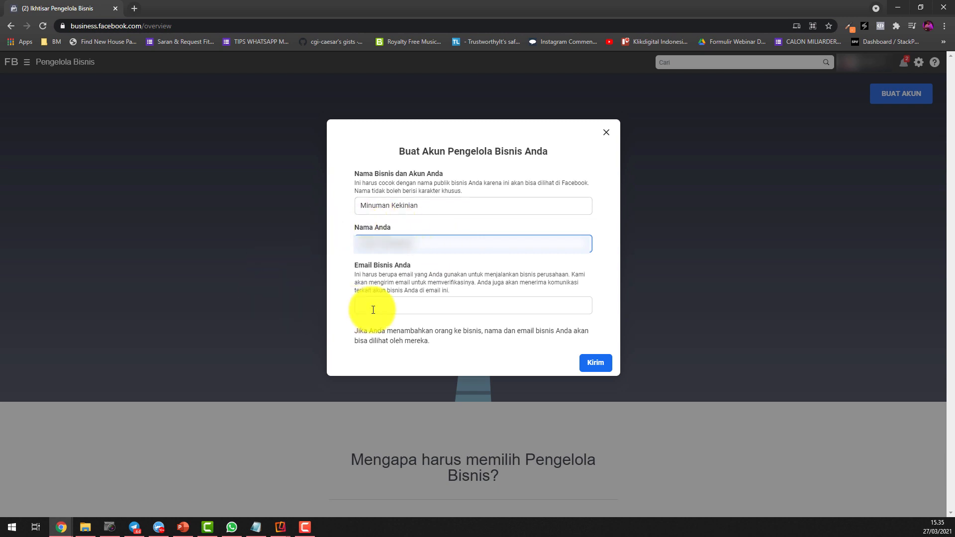
click(391, 308)
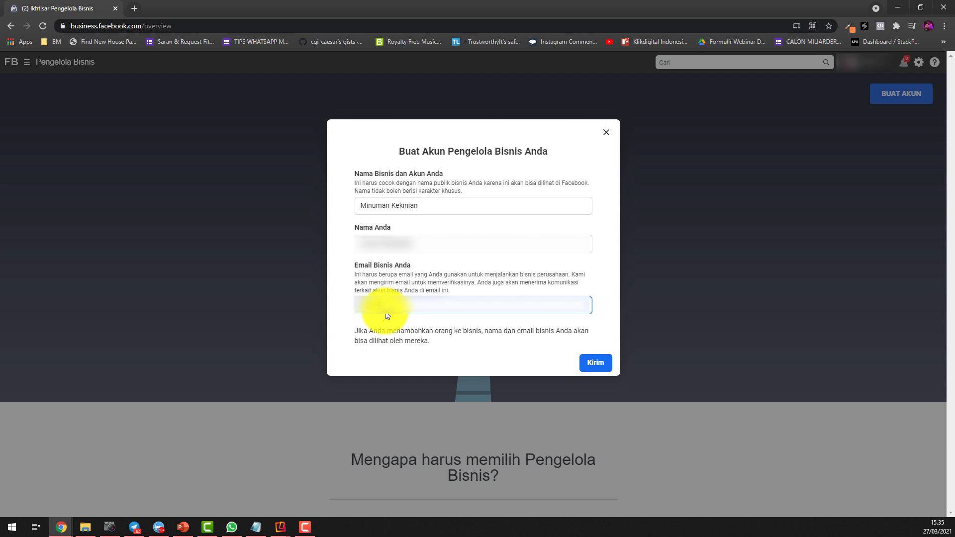
text(.com)
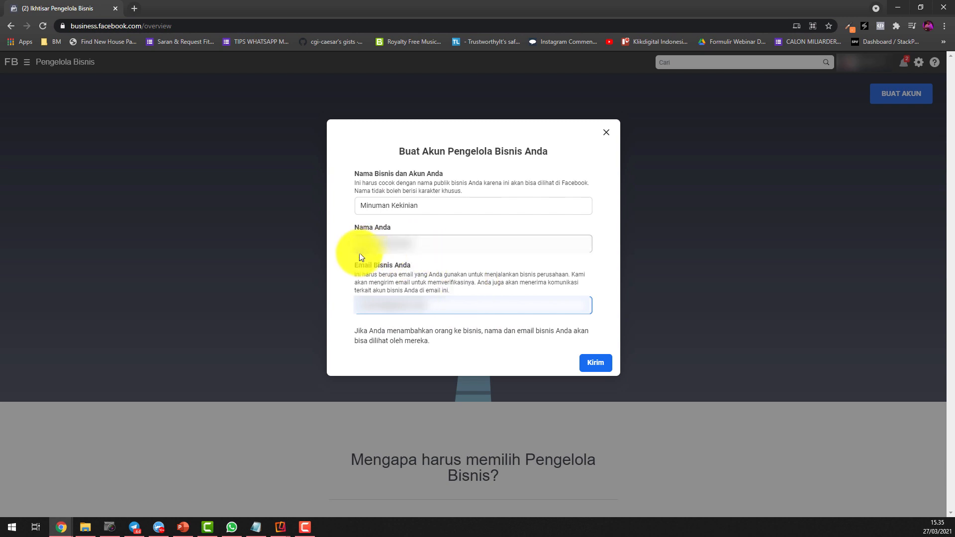
click(467, 342)
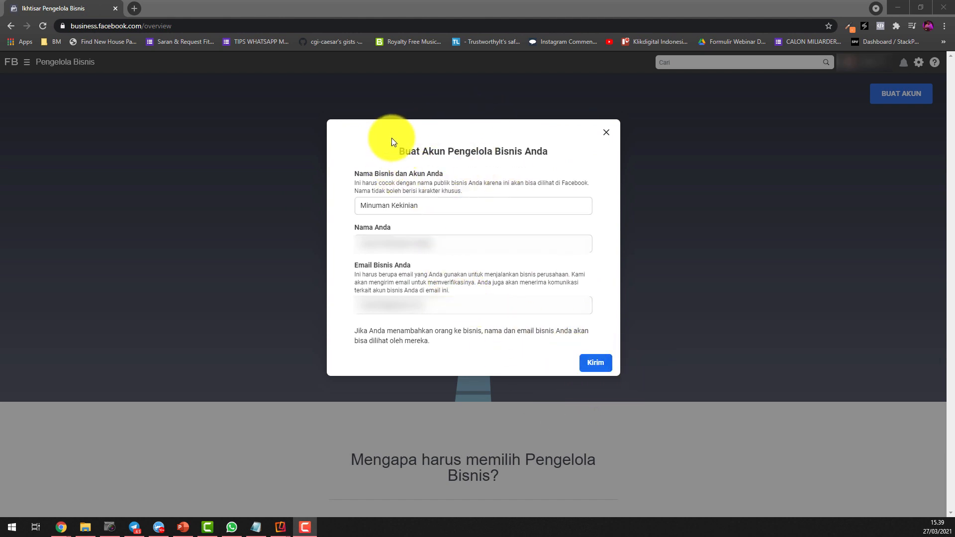
click(596, 363)
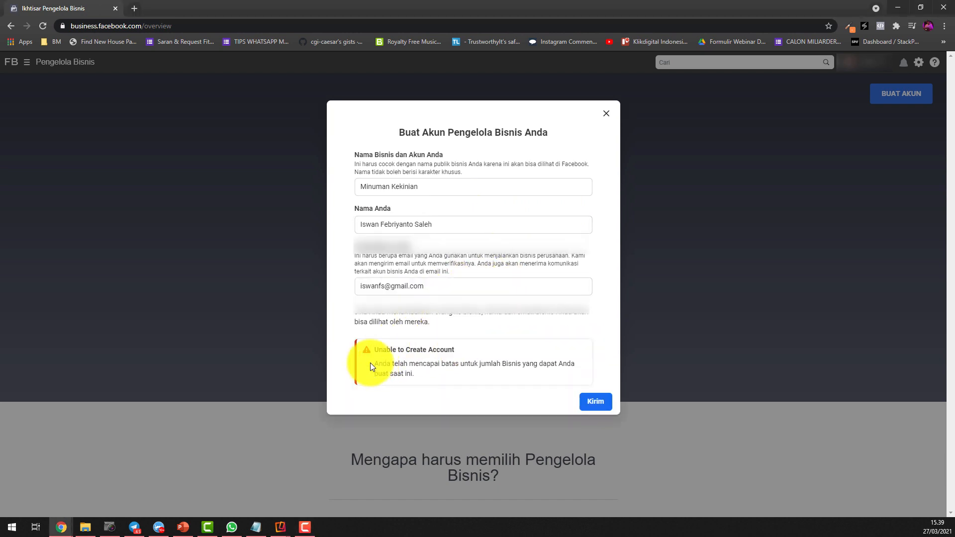
Step: Read the message displayed beneath the submitted account form
drag(371, 363, 453, 372)
triple_click(450, 374)
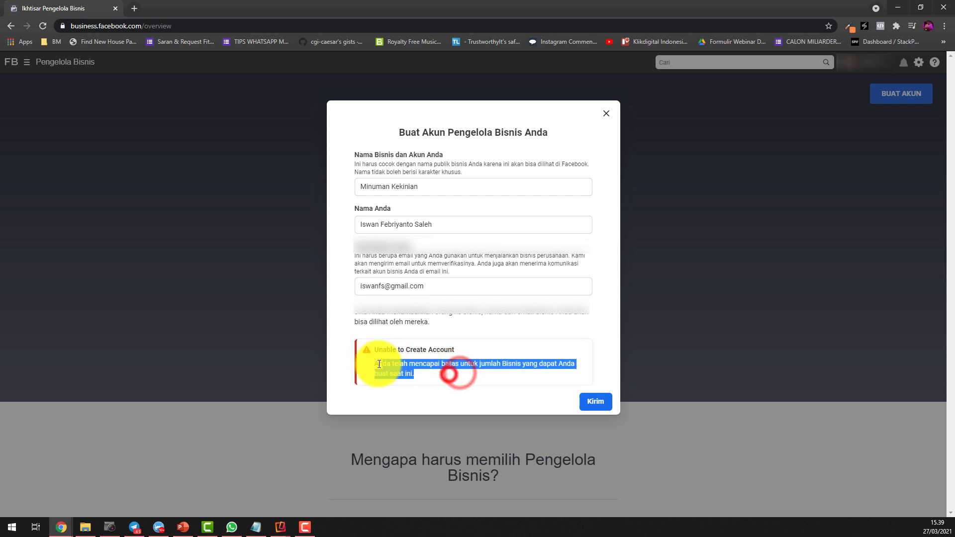
click(439, 373)
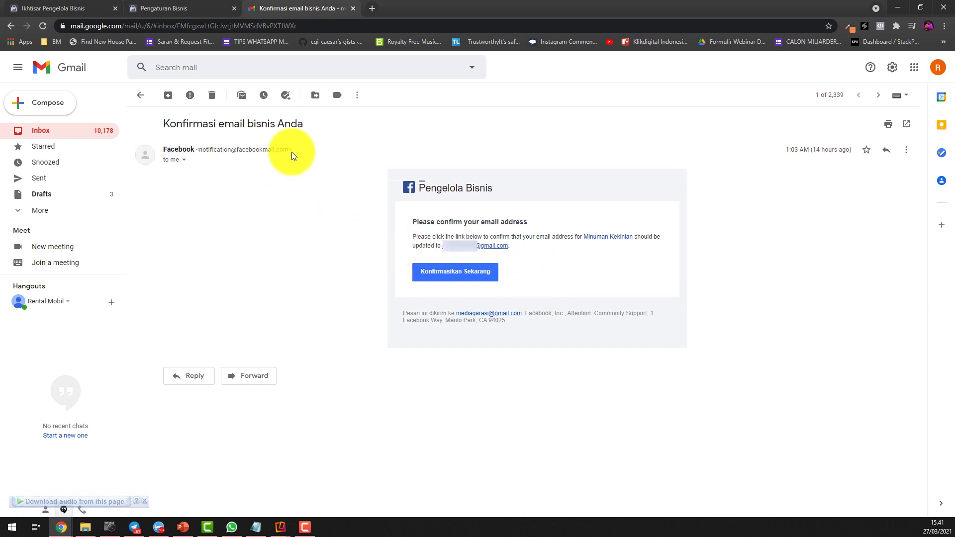
Step: Switch to the Pengaturan Bisnis page and review its settings sections, from Pengguna and Akun down to Permintaan
click(186, 8)
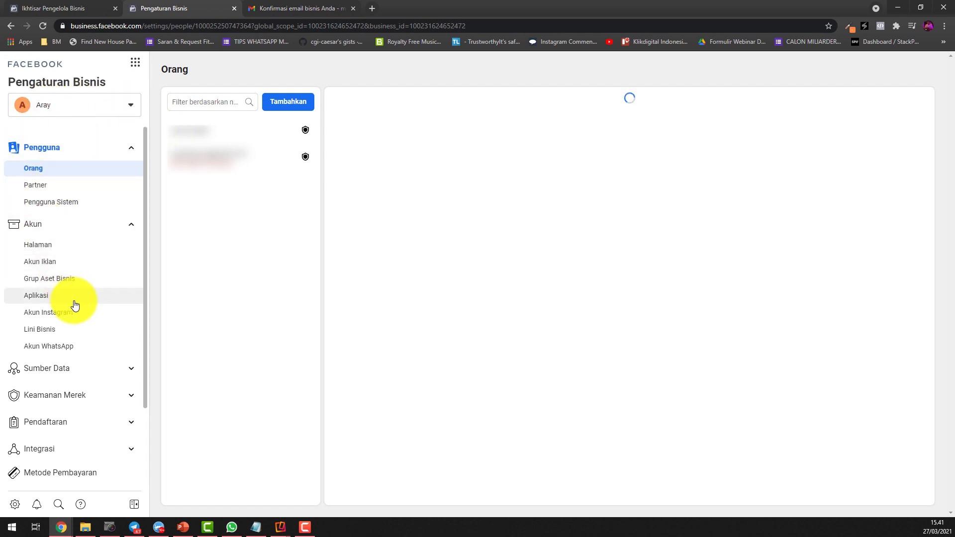
scroll(77, 308, down, 2)
scroll(79, 314, up, 2)
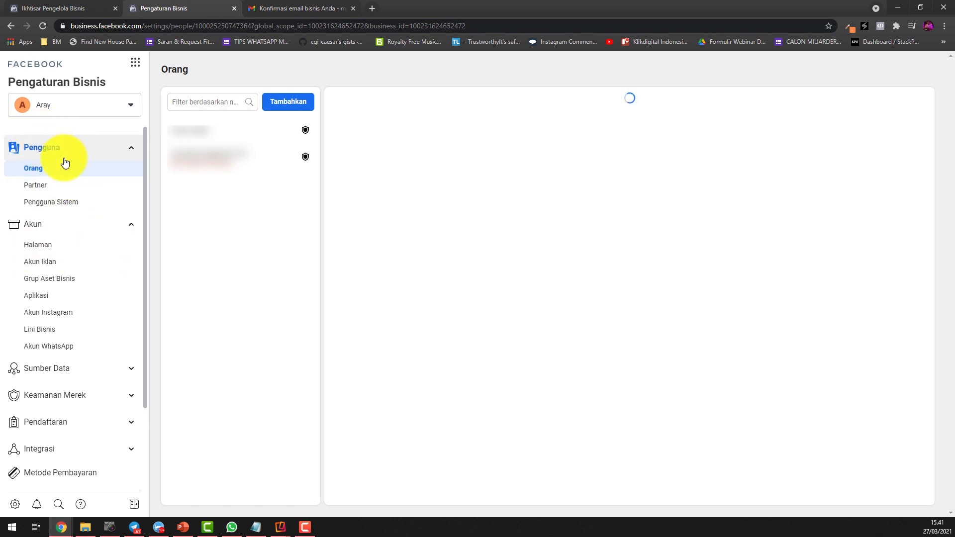
scroll(67, 230, down, 2)
scroll(74, 230, up, 2)
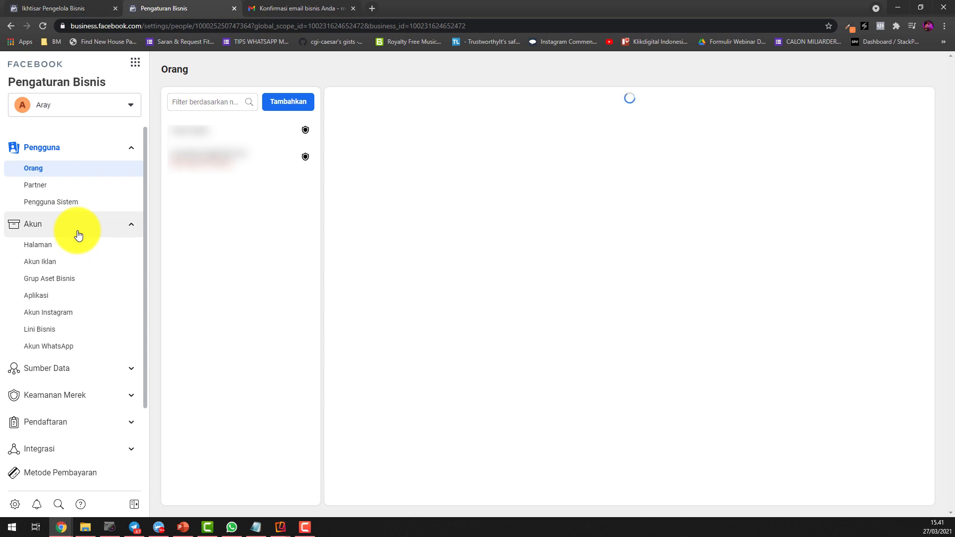
scroll(72, 318, down, 2)
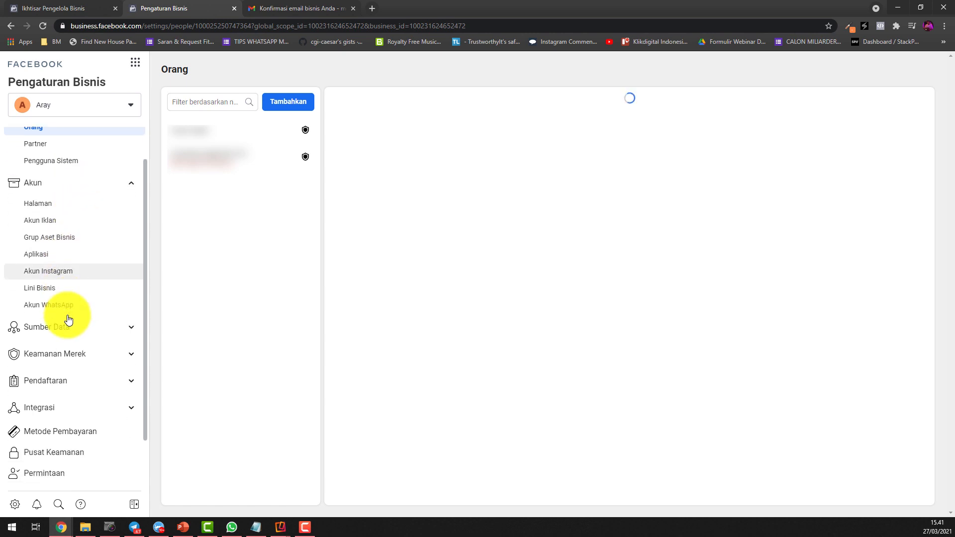
scroll(77, 269, up, 2)
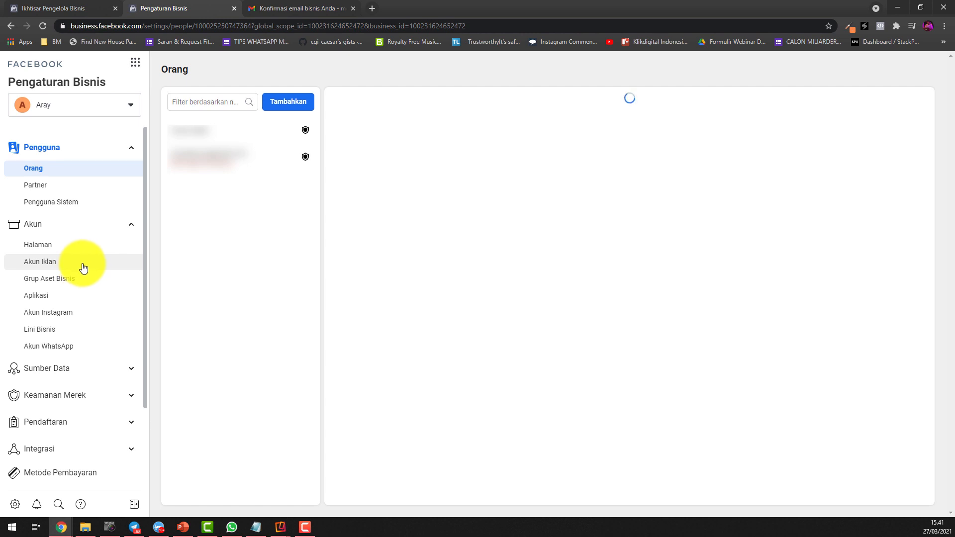
Step: Collapse the Pengguna and Akun sections, and reopen Pengguna to show the Orang page
click(131, 148)
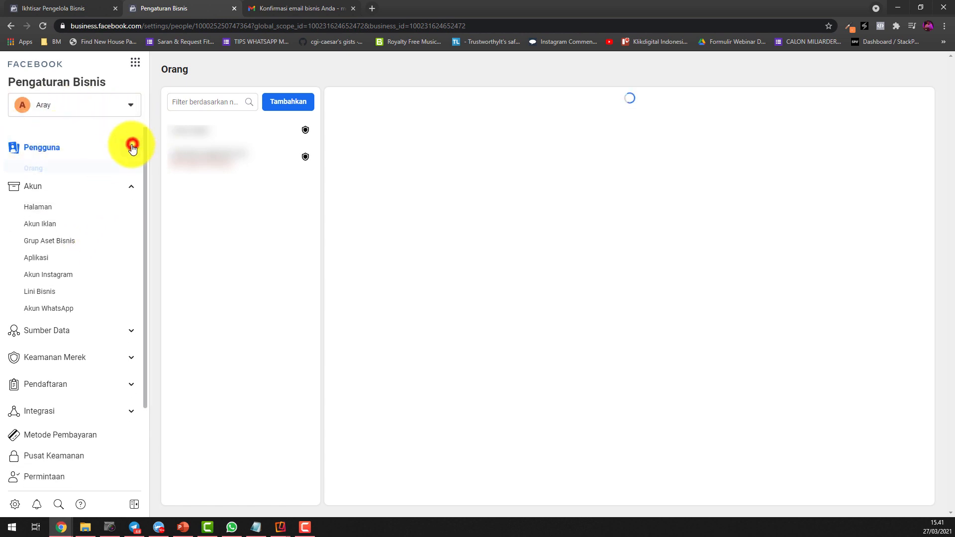
click(133, 174)
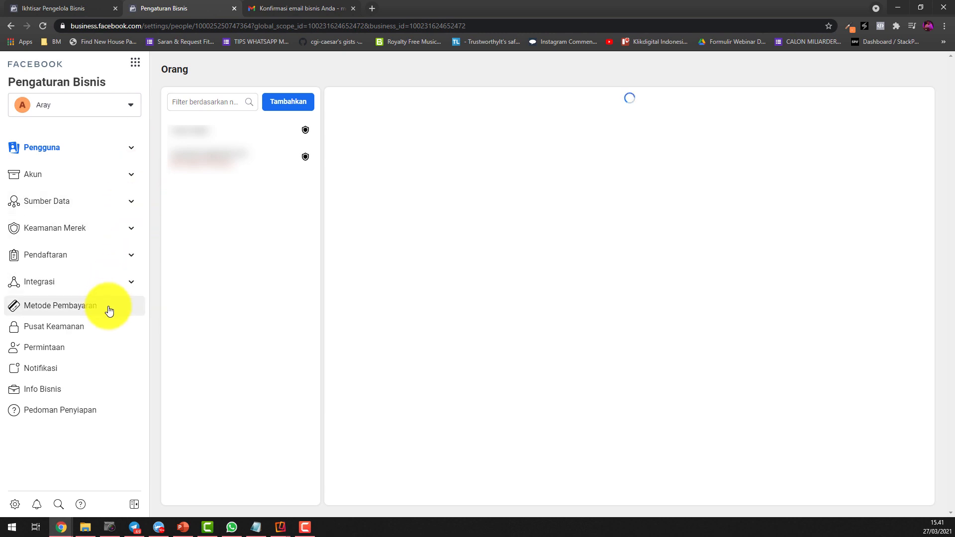
click(58, 148)
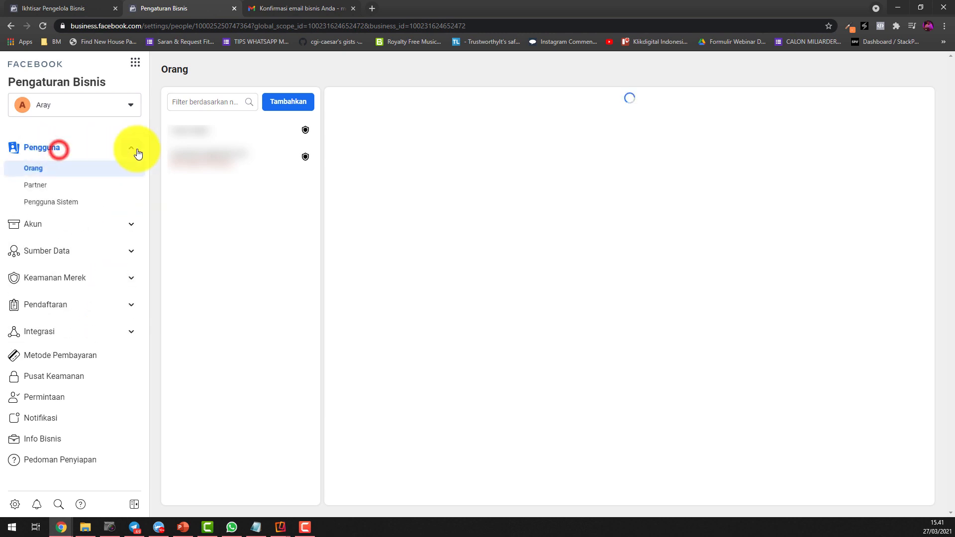
click(38, 170)
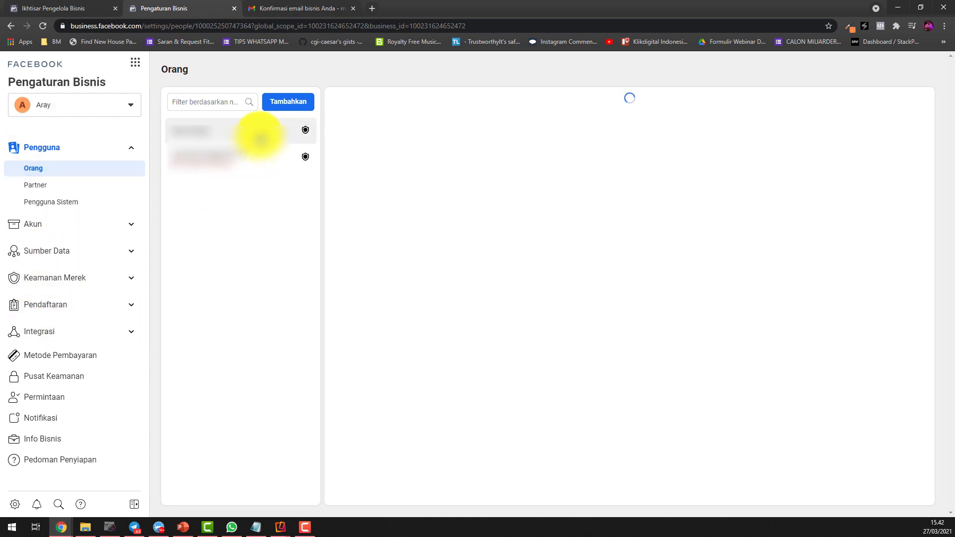
Step: Examine the Undang Orang form, switching Akses admin on and off to compare it with Akses karyawan, and close it without inviting anyone
click(288, 104)
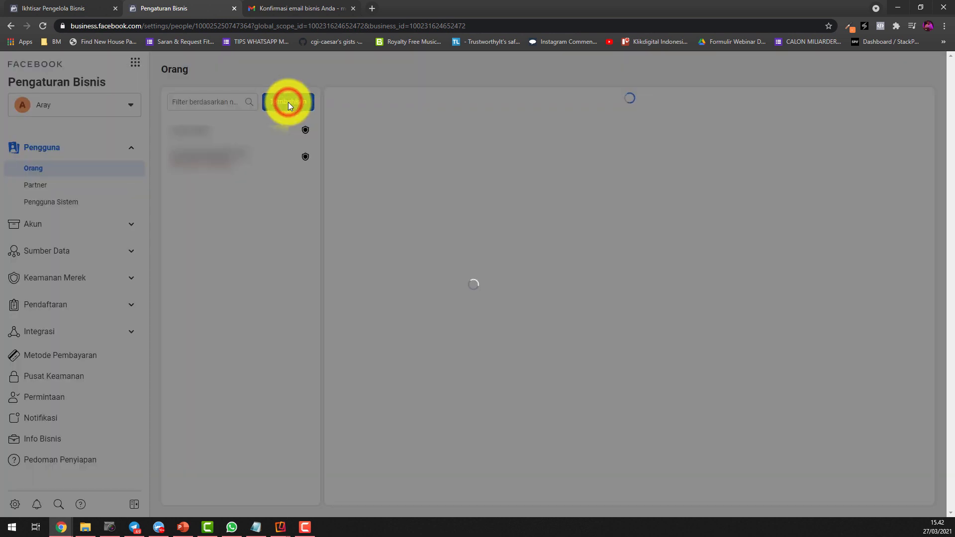
click(411, 192)
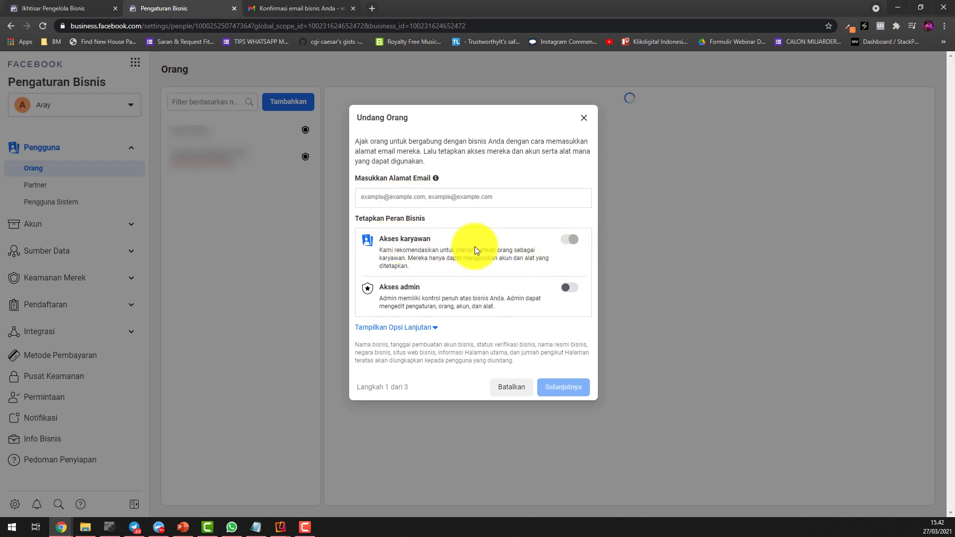
click(572, 288)
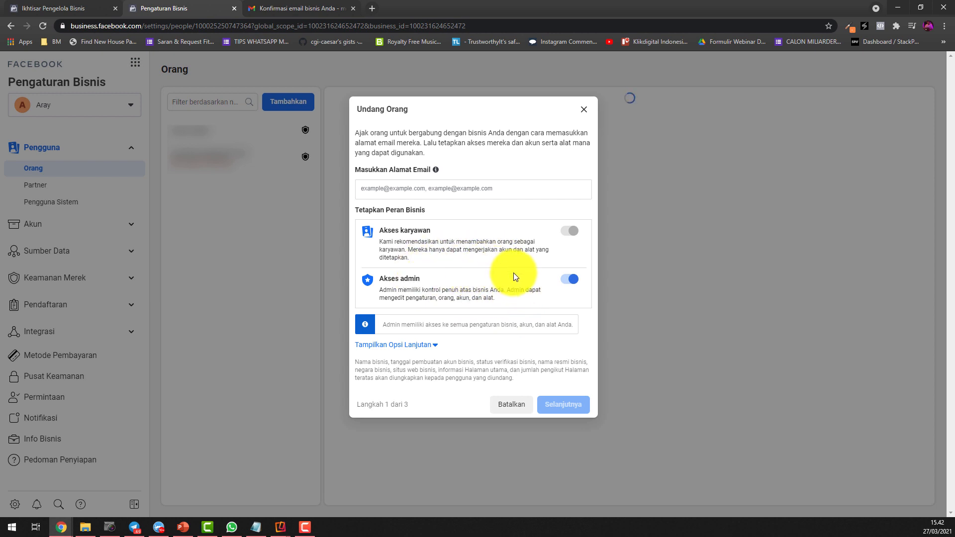
click(561, 283)
click(567, 280)
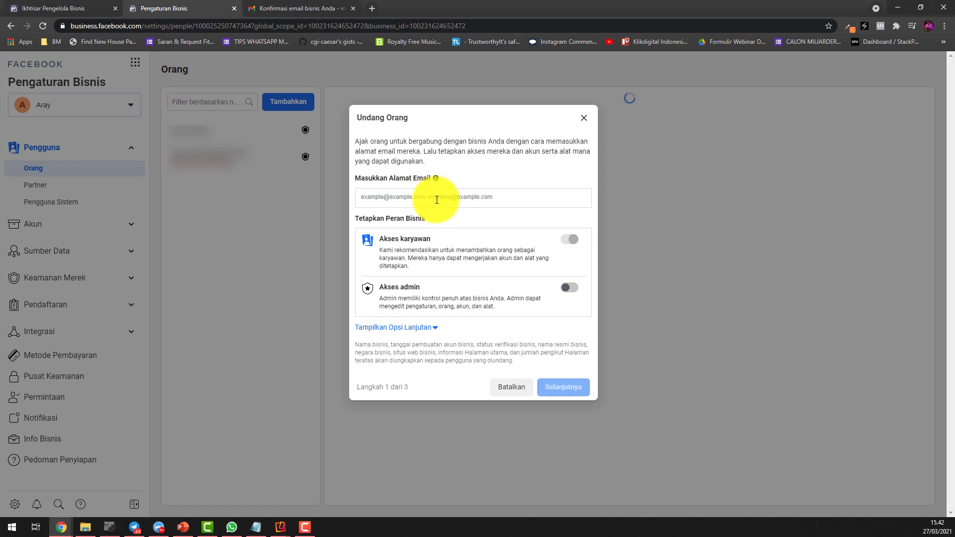
click(585, 121)
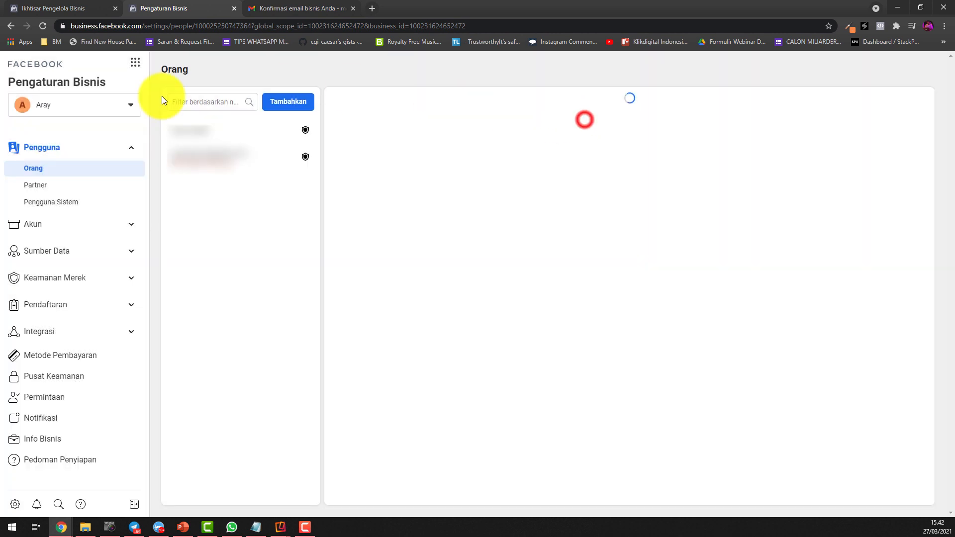
Step: Look through the Partner and Pengguna Sistem pages, revisit Orang, and open Akun Iklan in the Akun section
click(34, 185)
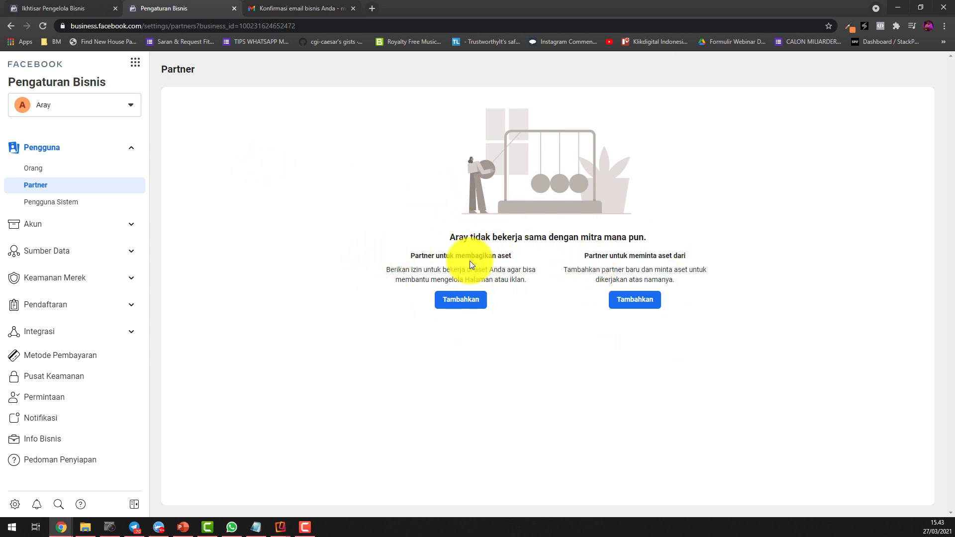
click(57, 202)
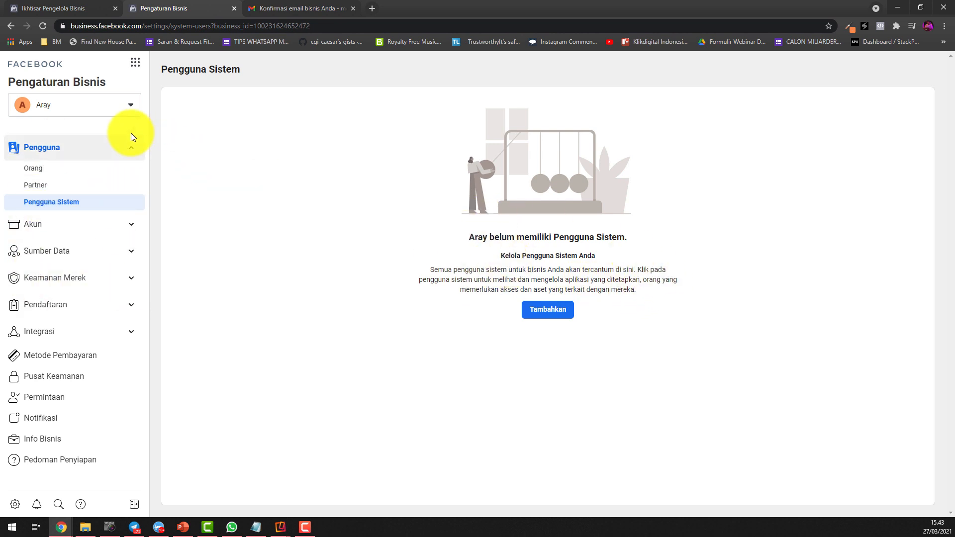
click(129, 225)
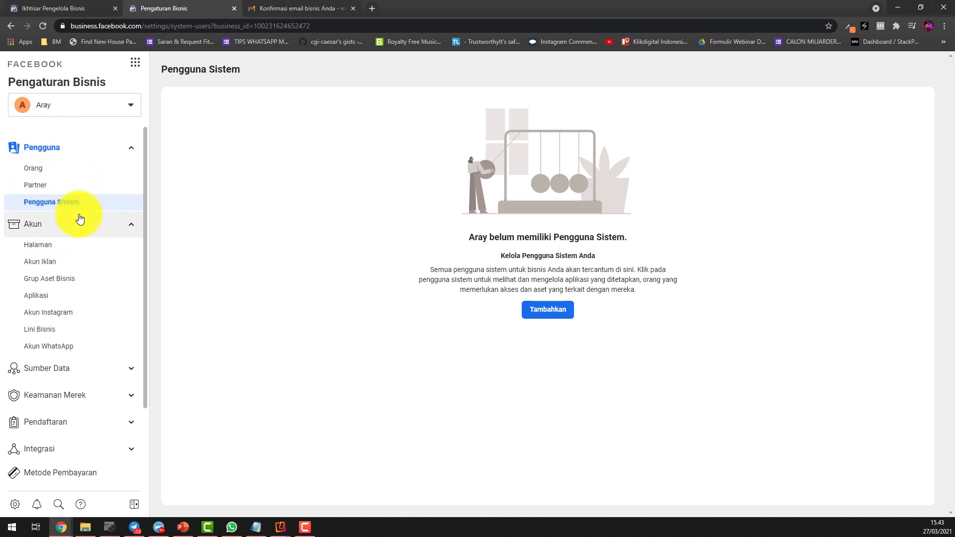
click(46, 167)
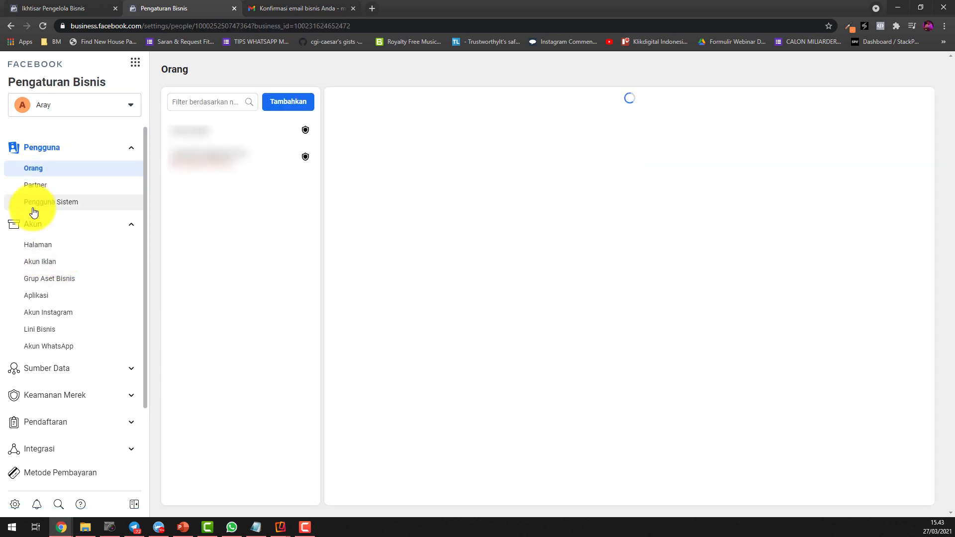
click(47, 262)
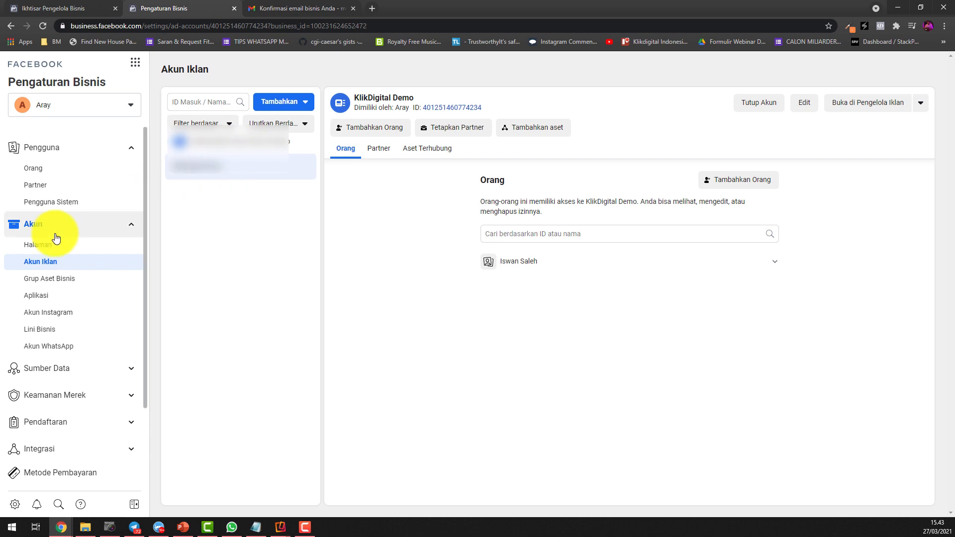
Step: Switch to the Reflector 3 - iPad window to view the Bisnis Manager sketch, and return to Pengaturan Bisnis in Chrome
mouse_move(282, 528)
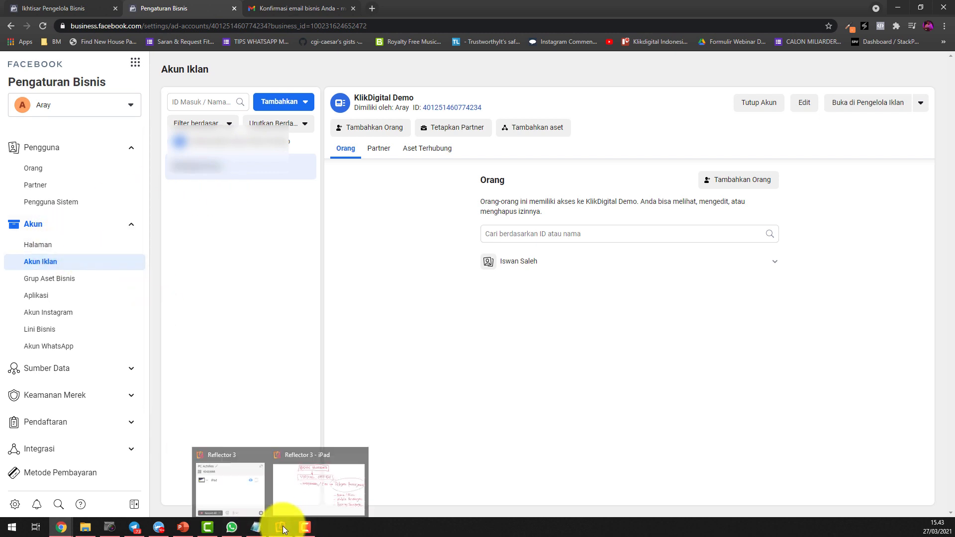
click(299, 505)
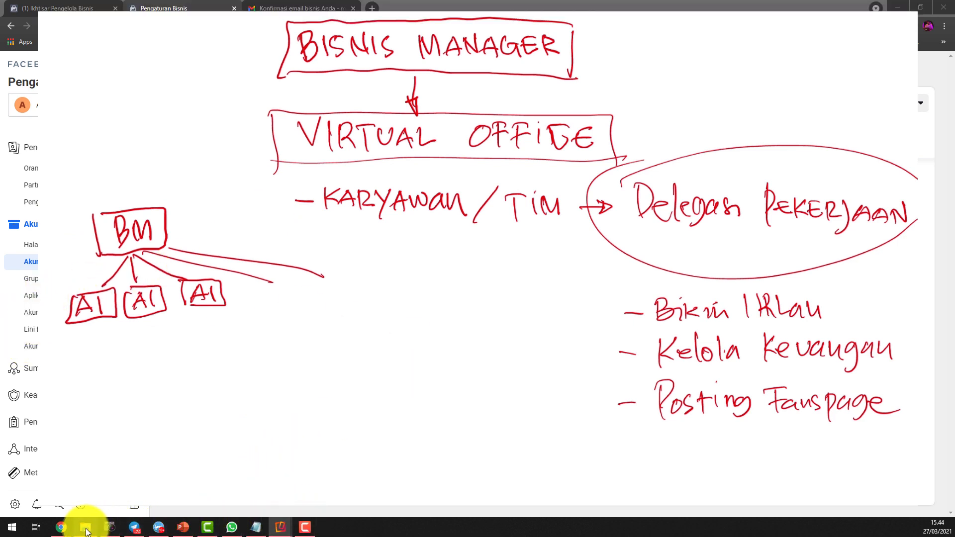
mouse_move(60, 528)
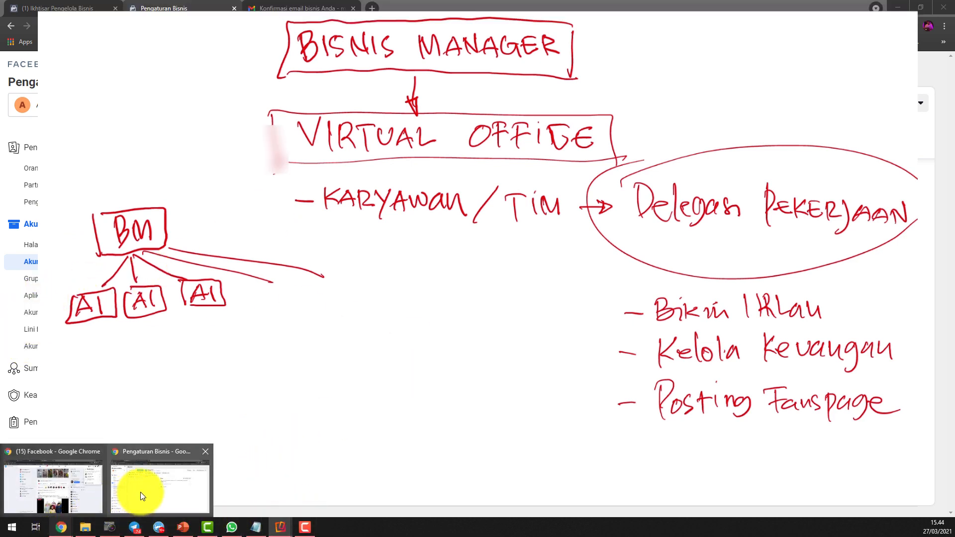
click(140, 492)
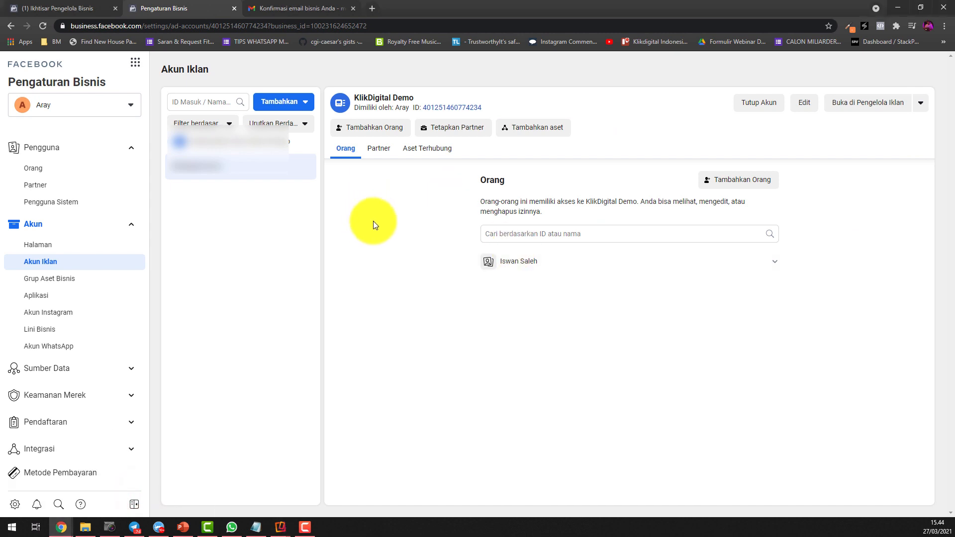